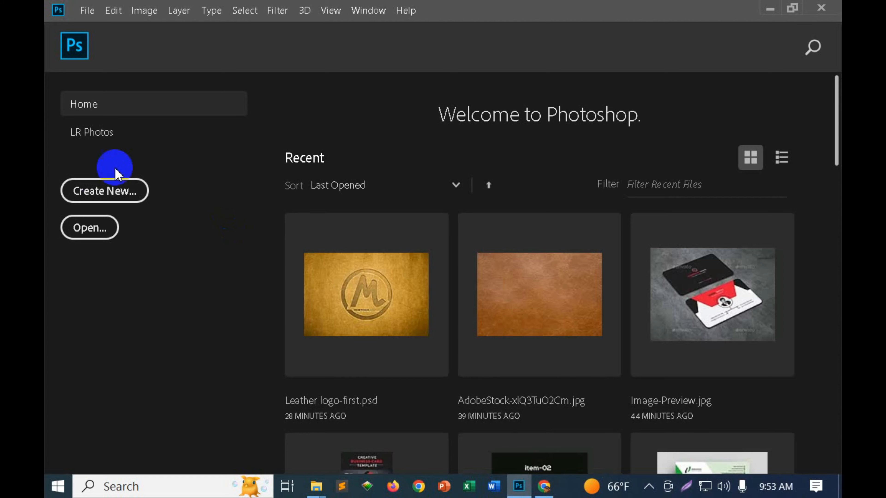
# Open the image Yellow Teeth 1.jpg from the Downloads folder.
pyautogui.click(92, 230)
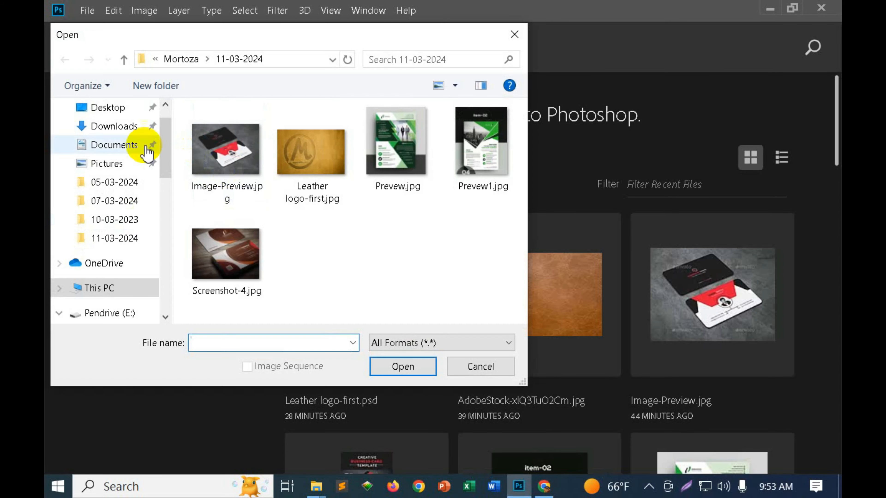
pyautogui.click(115, 126)
pyautogui.doubleClick(243, 170)
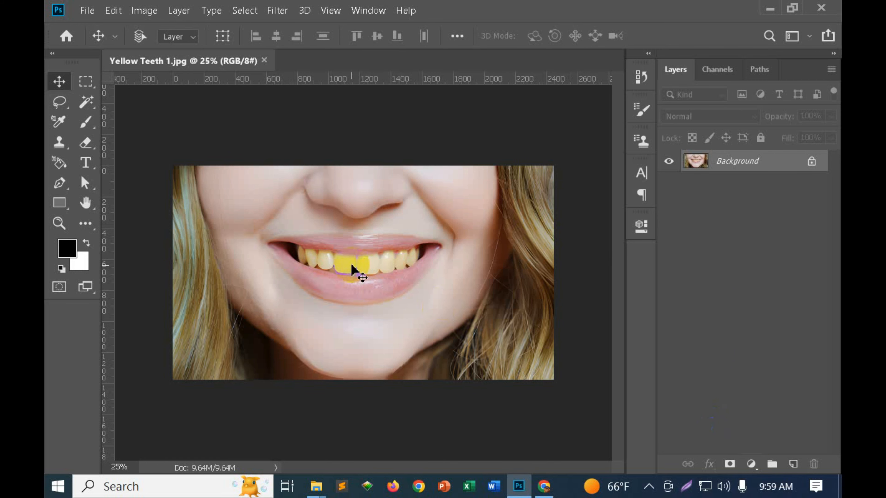
# Outline the cheek, upper lip and teeth with red rectangles on a screen capture and discard it.
pyautogui.press('Print')
pyautogui.moveTo(171, 161); pyautogui.dragTo(600, 402)
pyautogui.click(613, 338)
pyautogui.moveTo(441, 184); pyautogui.dragTo(496, 234)
pyautogui.moveTo(318, 229); pyautogui.dragTo(390, 246)
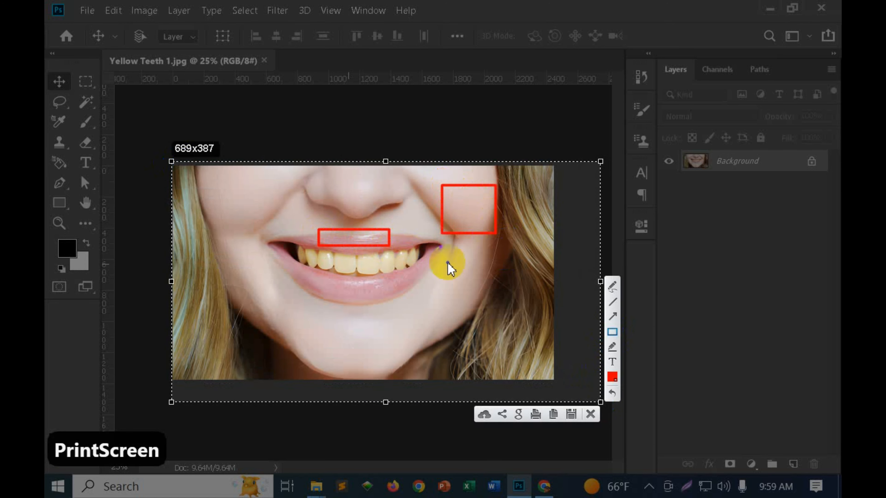
pyautogui.moveTo(316, 250); pyautogui.dragTo(399, 277)
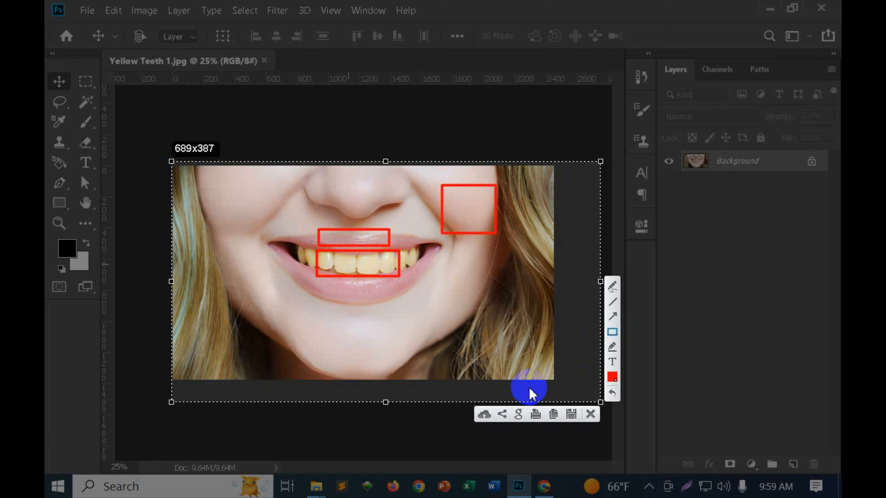
pyautogui.click(590, 414)
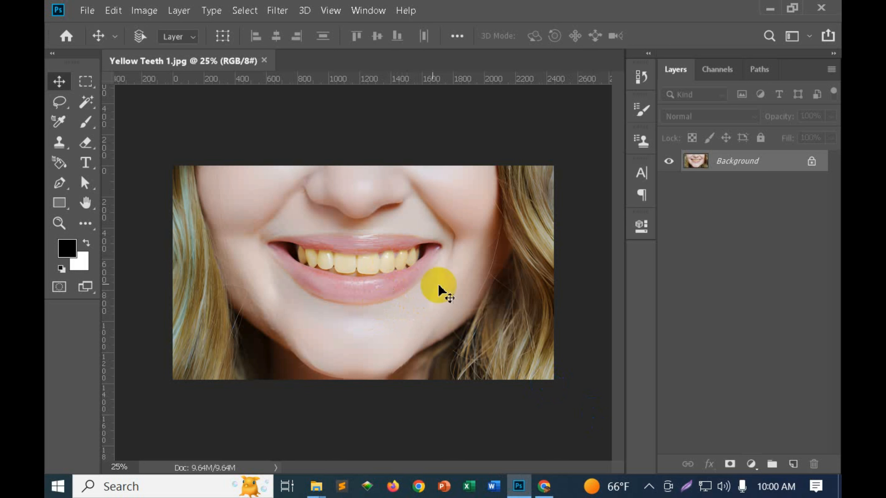
# Add a Hue/Saturation adjustment layer and place its floating properties beside the enlarged mouth.
pyautogui.click(751, 461)
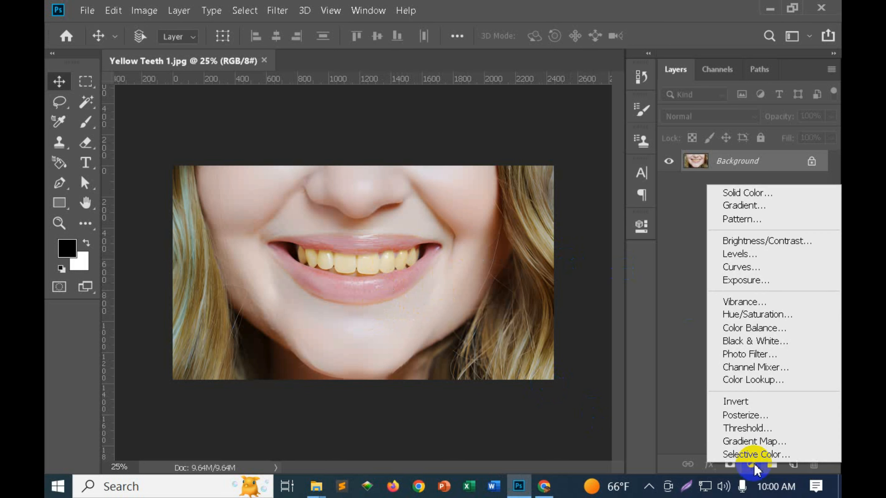
pyautogui.click(756, 316)
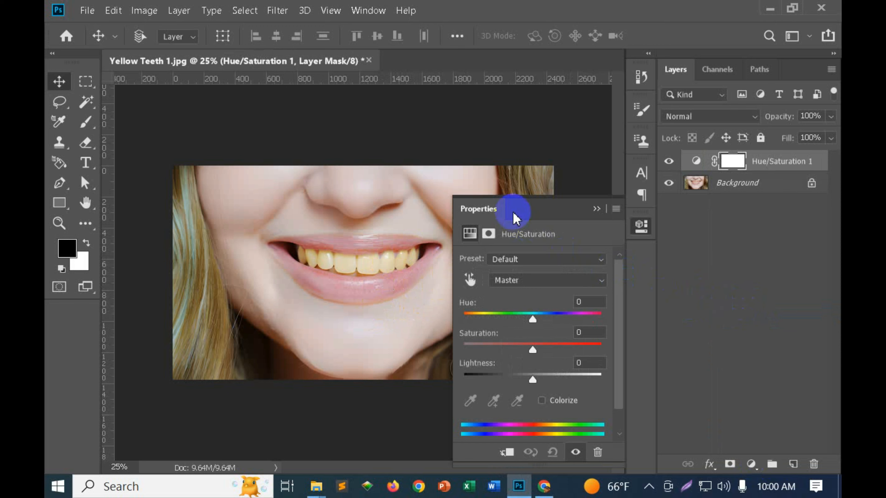
pyautogui.moveTo(540, 209); pyautogui.dragTo(657, 207)
pyautogui.moveTo(511, 71); pyautogui.dragTo(561, 155)
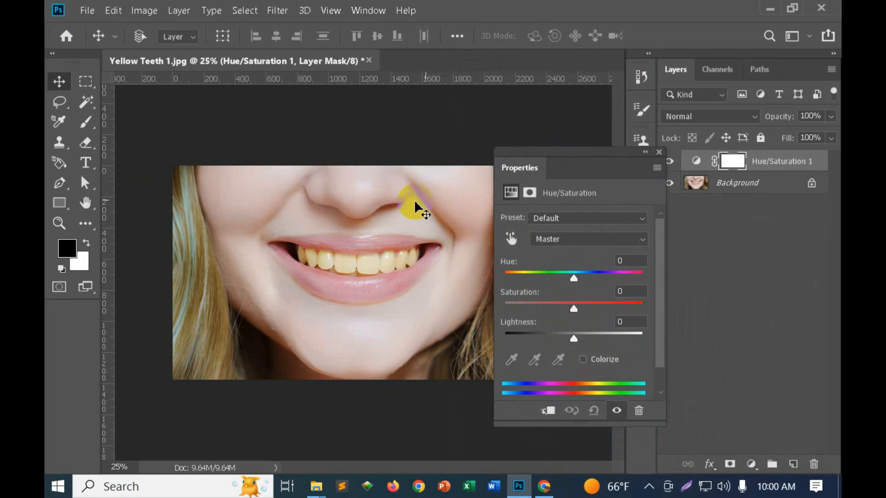
pyautogui.scroll(2, 415, 222)
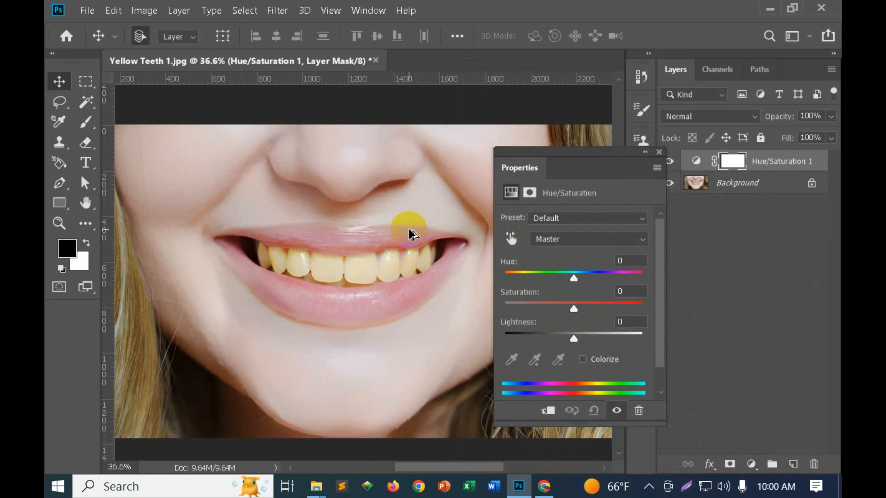
pyautogui.moveTo(425, 227); pyautogui.dragTo(342, 203)
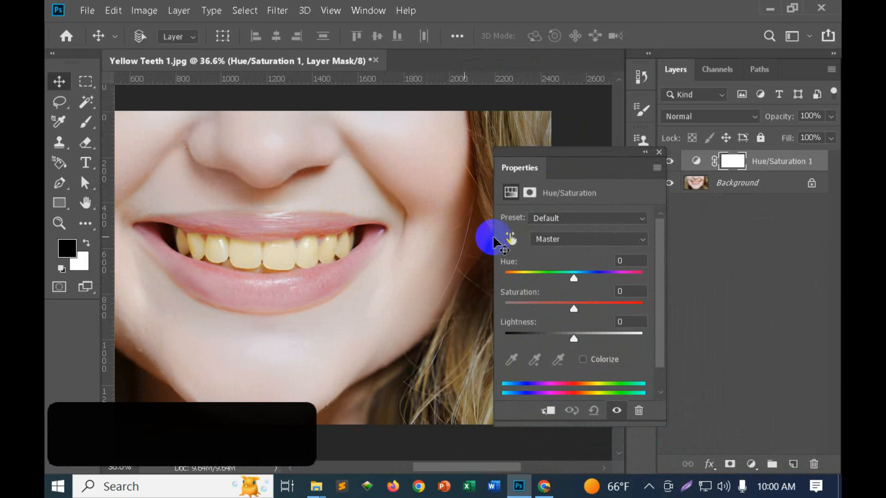
pyautogui.moveTo(583, 167); pyautogui.dragTo(525, 147)
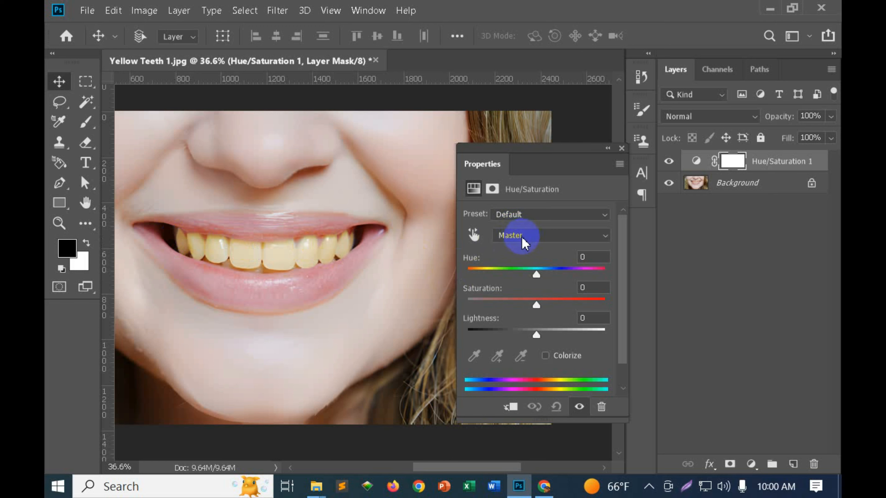
# Mark the color range, Hue, Saturation, Lightness and spectrum controls with red rectangles on a screen capture and discard it.
pyautogui.press('Print')
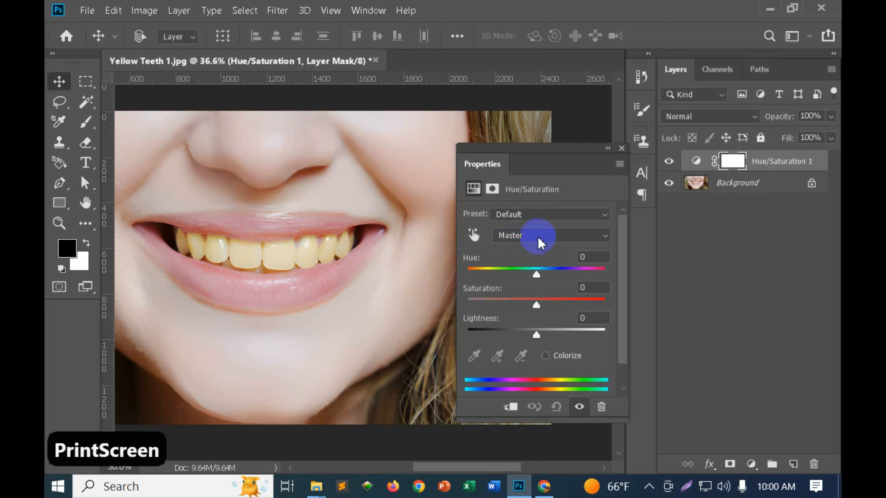
pyautogui.moveTo(455, 145); pyautogui.dragTo(632, 423)
pyautogui.click(643, 352)
pyautogui.moveTo(491, 225); pyautogui.dragTo(615, 244)
pyautogui.moveTo(458, 251); pyautogui.dragTo(618, 279)
pyautogui.moveTo(459, 280); pyautogui.dragTo(616, 308)
pyautogui.moveTo(464, 309); pyautogui.dragTo(615, 338)
pyautogui.moveTo(461, 367); pyautogui.dragTo(613, 396)
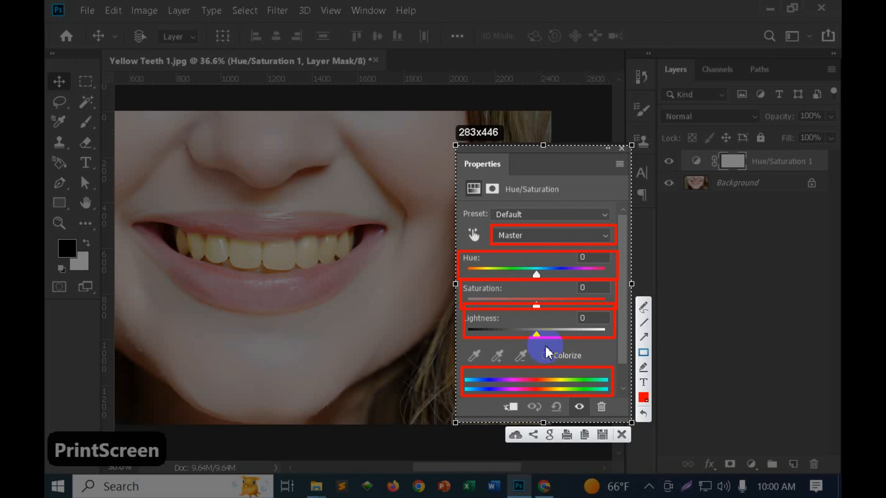
pyautogui.click(621, 435)
# Limit the Hue/Saturation adjustment to the Yellows range.
pyautogui.click(537, 236)
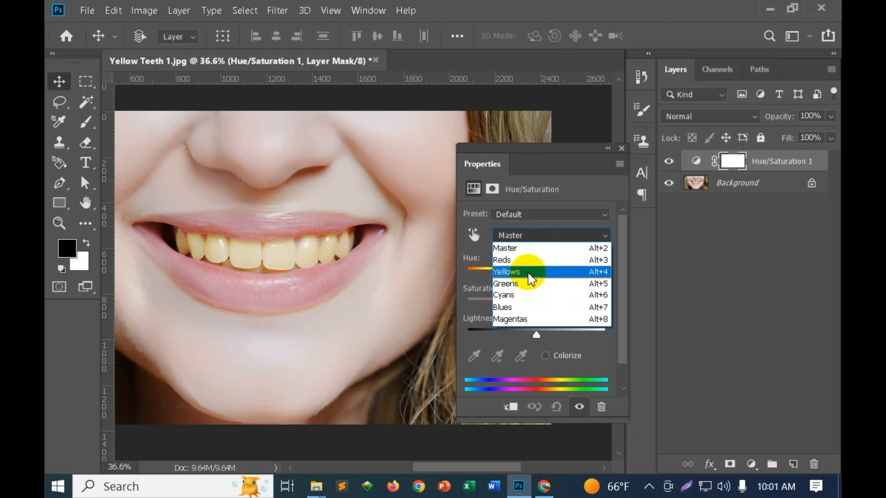
pyautogui.click(531, 278)
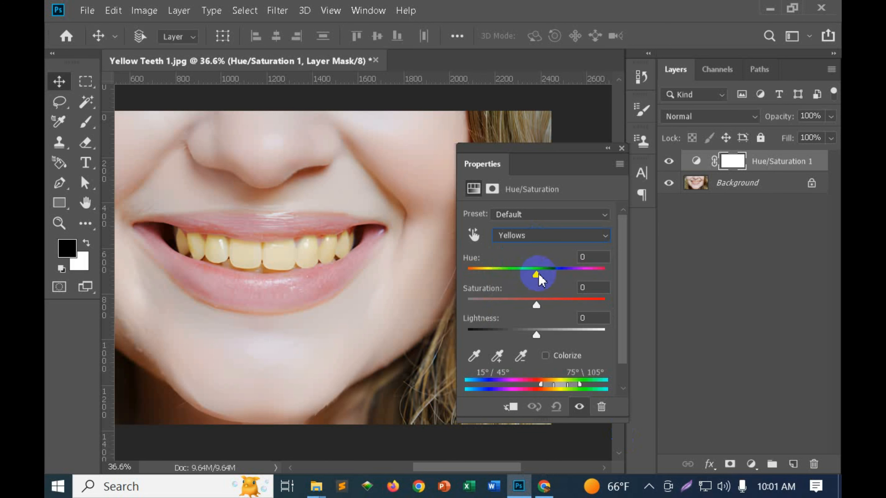
# Outline the spectrum bars and the yellow range markers in red on a screen capture and discard it.
pyautogui.press('Print')
pyautogui.moveTo(455, 142); pyautogui.dragTo(628, 417)
pyautogui.click(640, 349)
pyautogui.moveTo(462, 368); pyautogui.dragTo(616, 399)
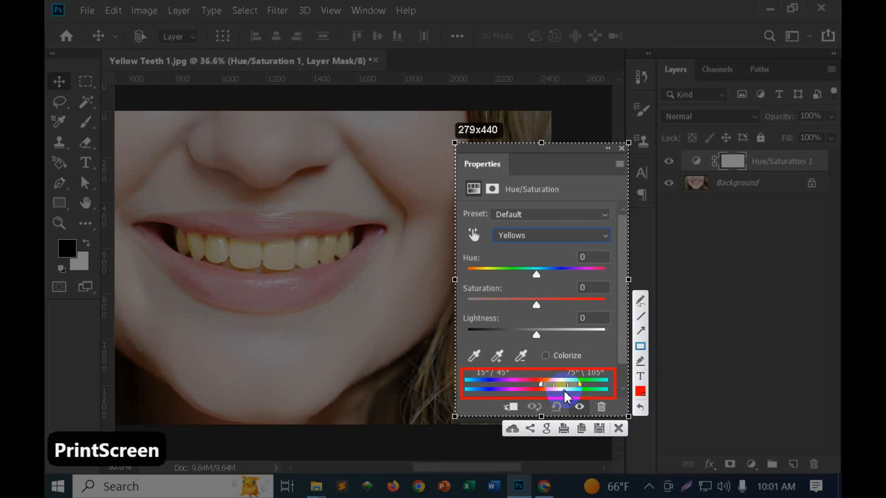
pyautogui.moveTo(533, 374); pyautogui.dragTo(588, 397)
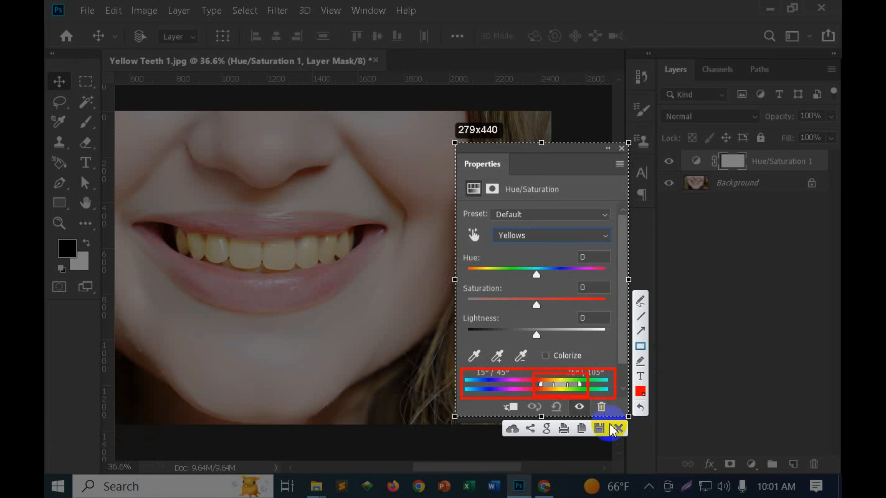
pyautogui.click(618, 428)
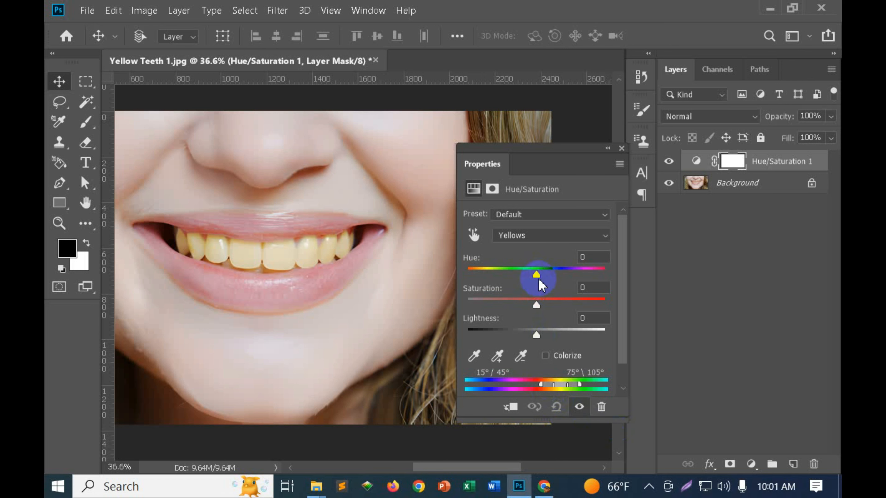
# Set the Yellows hue to +180 and saturation to +100 to expose the affected areas.
pyautogui.moveTo(537, 278); pyautogui.dragTo(623, 281)
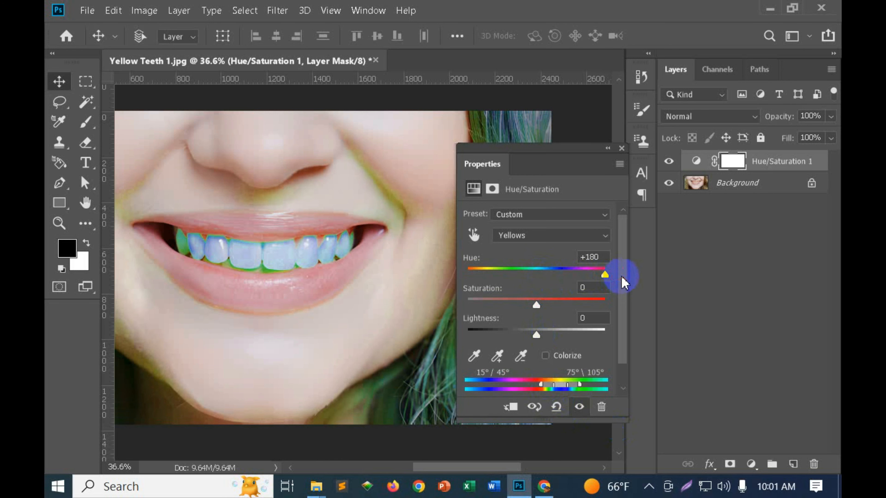
pyautogui.moveTo(536, 305); pyautogui.dragTo(623, 310)
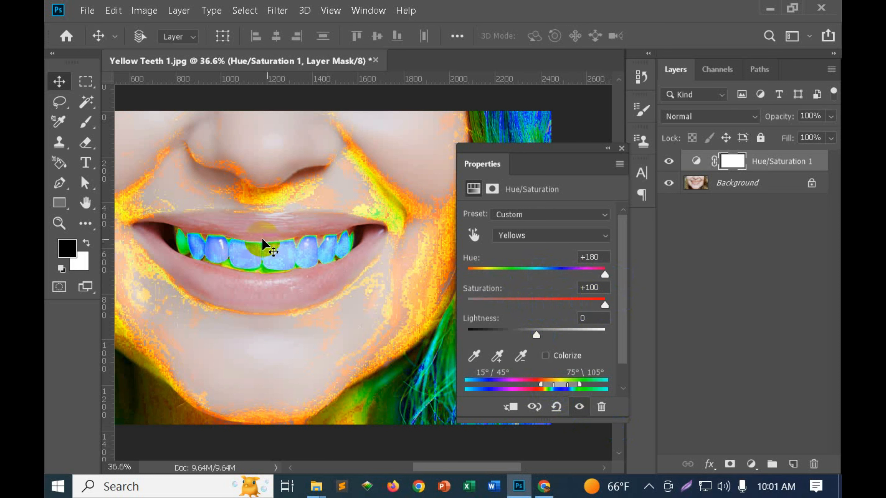
# Extend the lower end of the Yellows range to 7°/15° on the spectrum bar.
pyautogui.scroll(2, 266, 250)
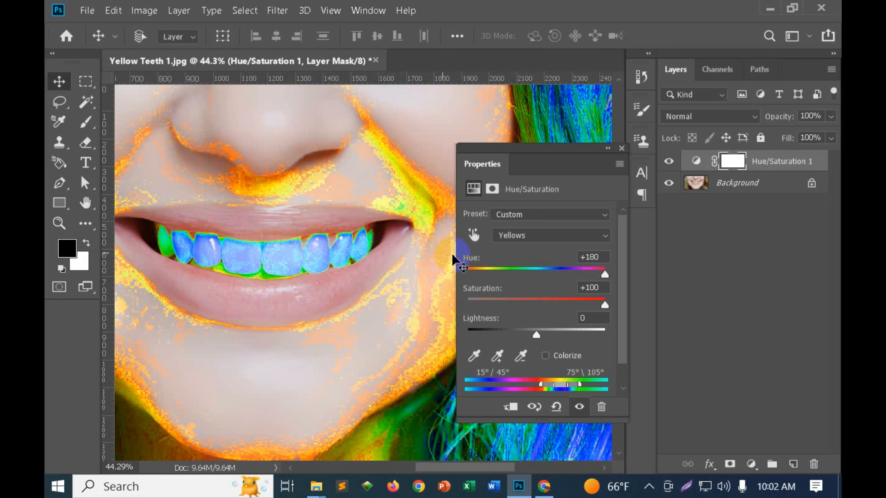
pyautogui.moveTo(555, 386); pyautogui.dragTo(544, 384)
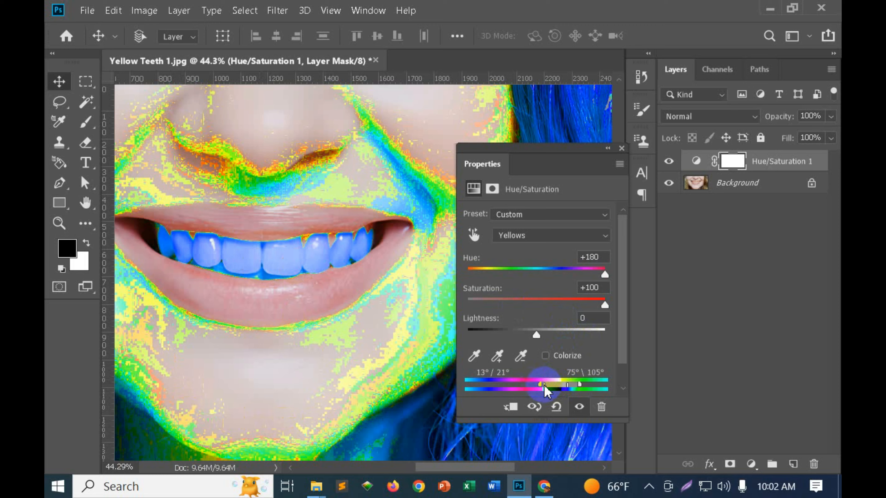
pyautogui.moveTo(544, 384)
pyautogui.mouseDown()
pyautogui.moveTo(554, 384)
pyautogui.moveTo(541, 385)
pyautogui.mouseUp()
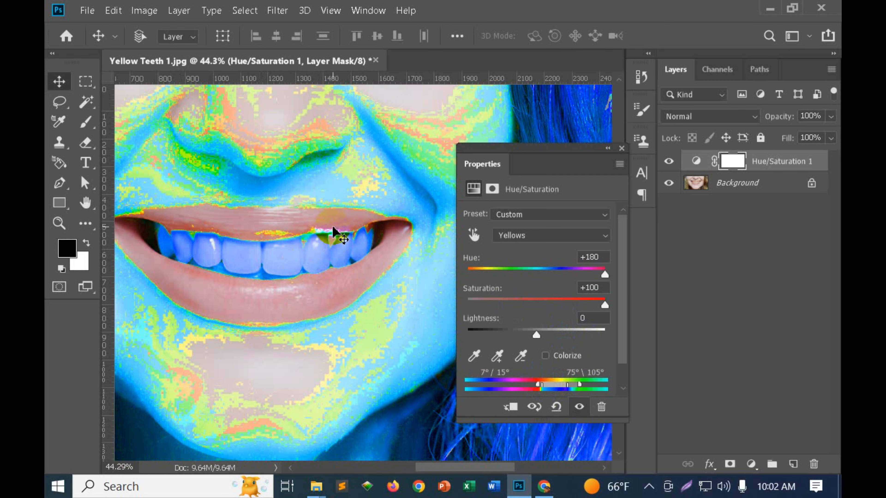
# Outline the discolored spots along the upper lip in red on a screen capture and discard it.
pyautogui.press('Print')
pyautogui.moveTo(127, 146); pyautogui.dragTo(529, 379)
pyautogui.click(537, 306)
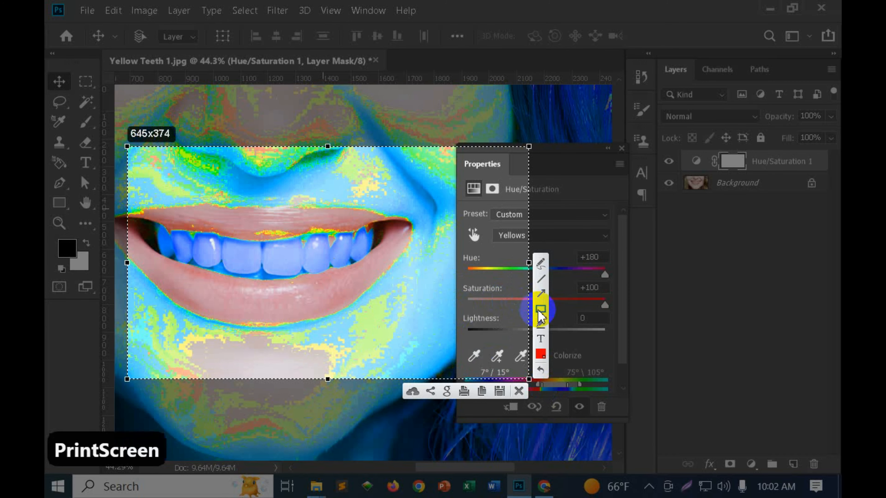
pyautogui.moveTo(234, 204); pyautogui.dragTo(359, 252)
pyautogui.moveTo(251, 224)
pyautogui.mouseDown()
pyautogui.moveTo(299, 243)
pyautogui.moveTo(345, 239)
pyautogui.mouseUp()
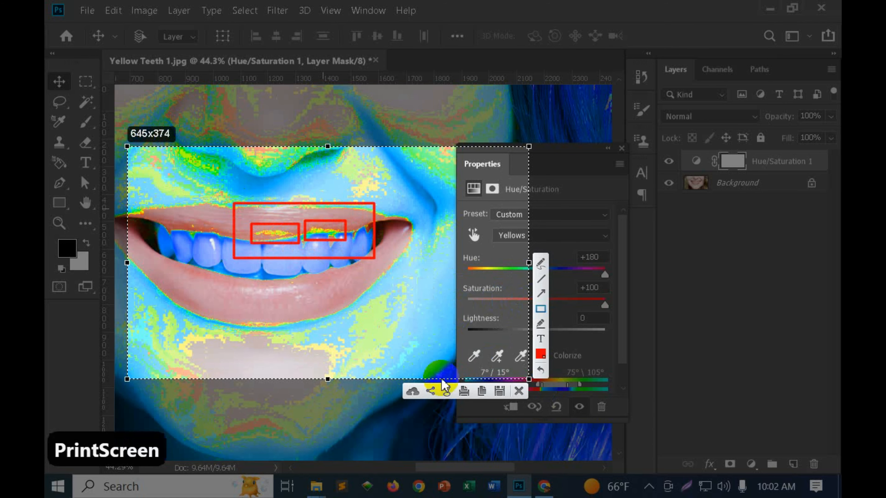
pyautogui.click(514, 390)
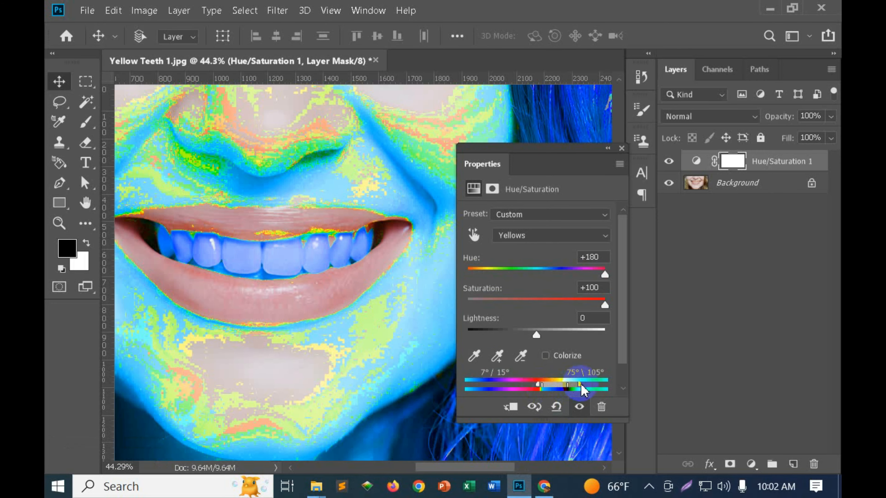
# Narrow the Yellows range to 23°/37° and 84°\92° around the teeth, and reset its saturation and hue to 0.
pyautogui.moveTo(579, 385); pyautogui.dragTo(552, 384)
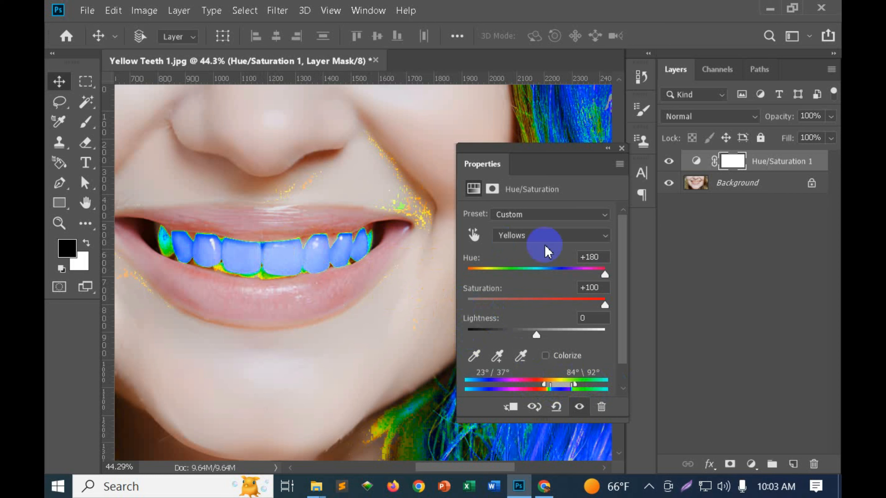
pyautogui.click(590, 286)
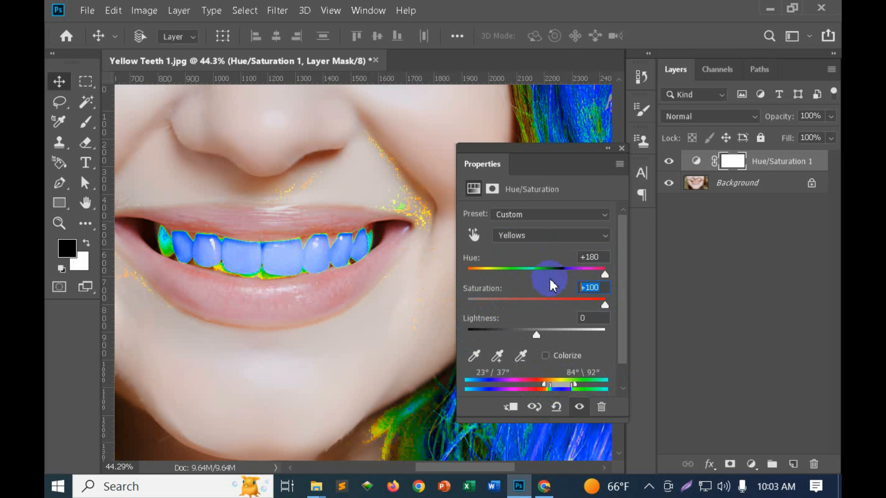
pyautogui.write('0')
pyautogui.click(593, 257)
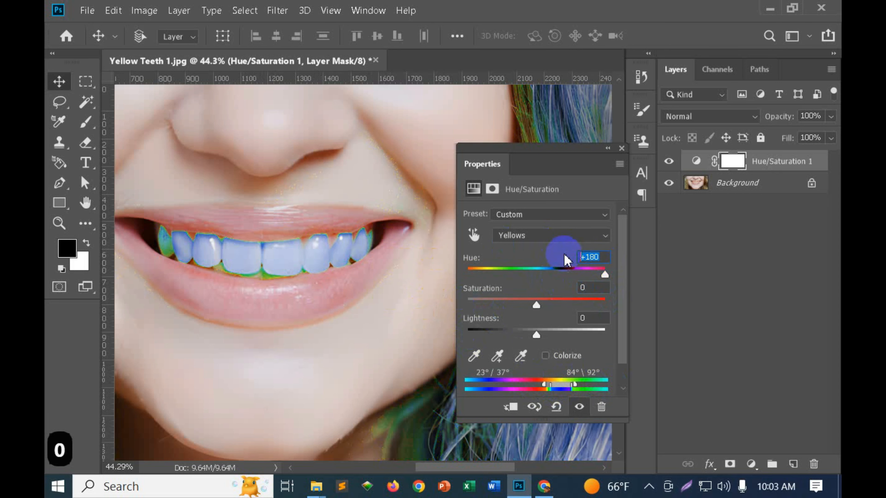
pyautogui.write('0')
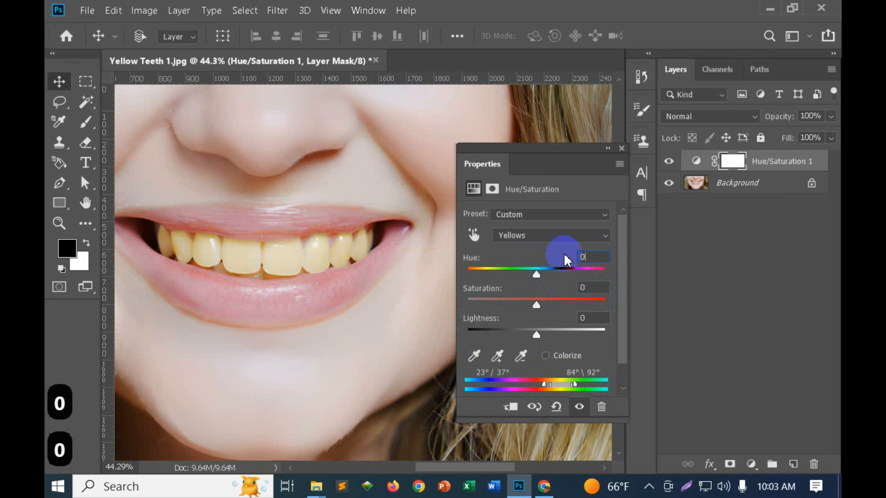
# Raise the Yellows lightness to +100 and dock the collapsed adjustment properties away from the image.
pyautogui.moveTo(533, 333); pyautogui.dragTo(609, 337)
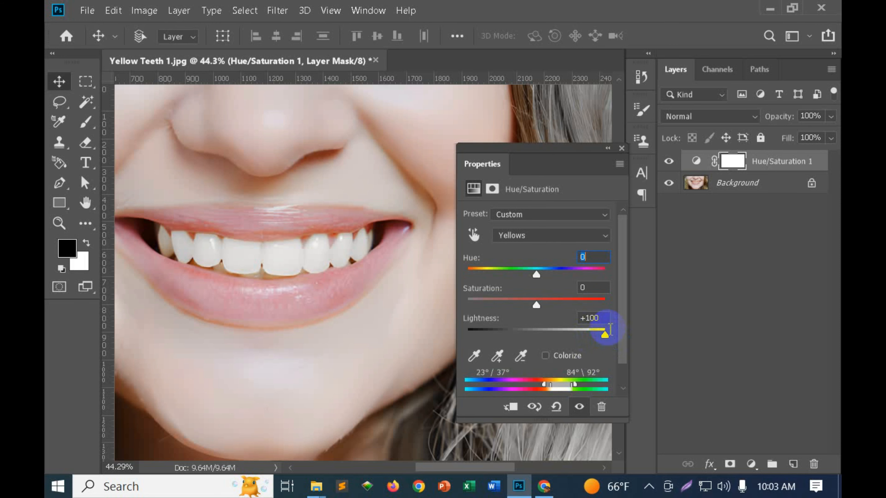
pyautogui.click(608, 148)
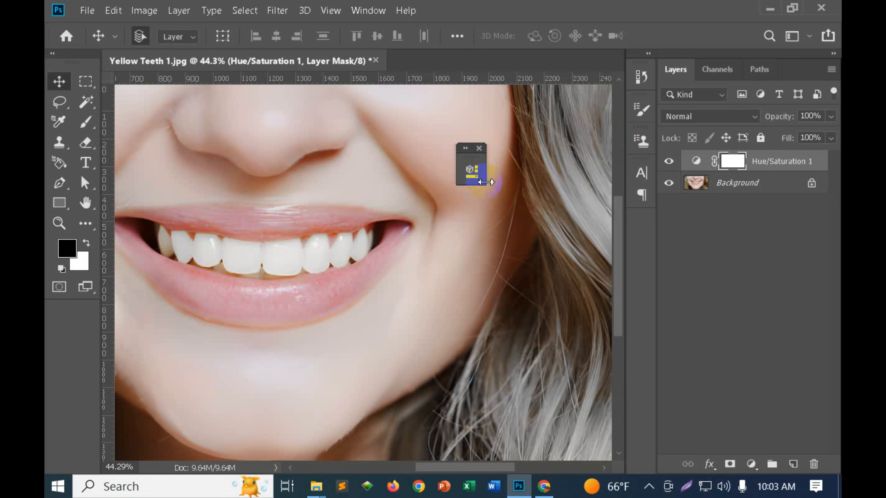
pyautogui.hotkey('ctrl', '0')
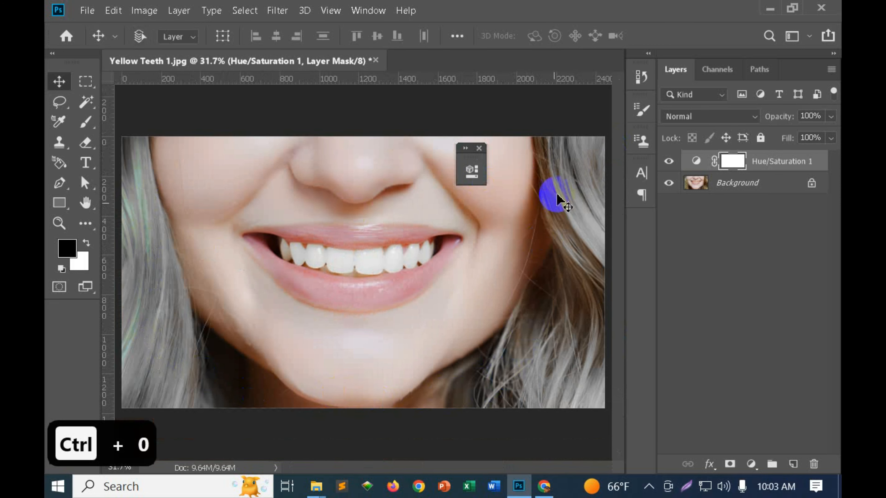
pyautogui.click(464, 149)
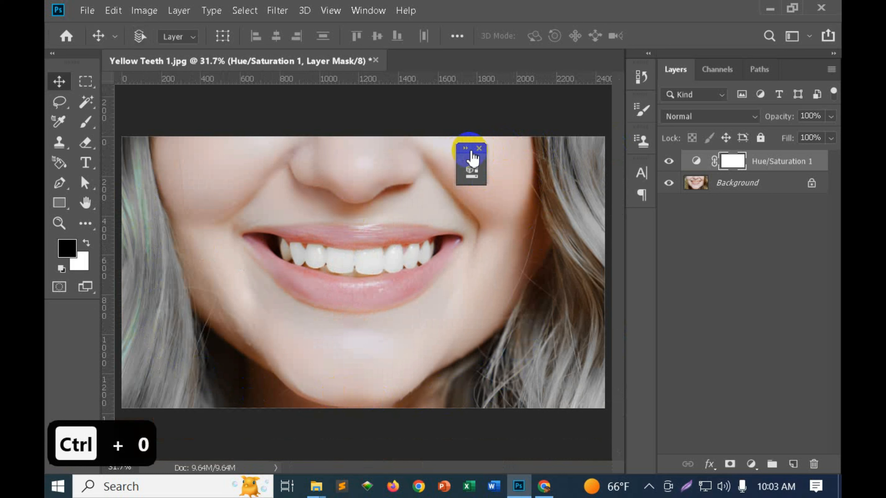
pyautogui.moveTo(469, 148); pyautogui.dragTo(652, 233)
# Invert the Hue/Saturation layer's mask to black.
pyautogui.click(726, 182)
pyautogui.click(731, 162)
pyautogui.hotkey('ctrl', 'i')
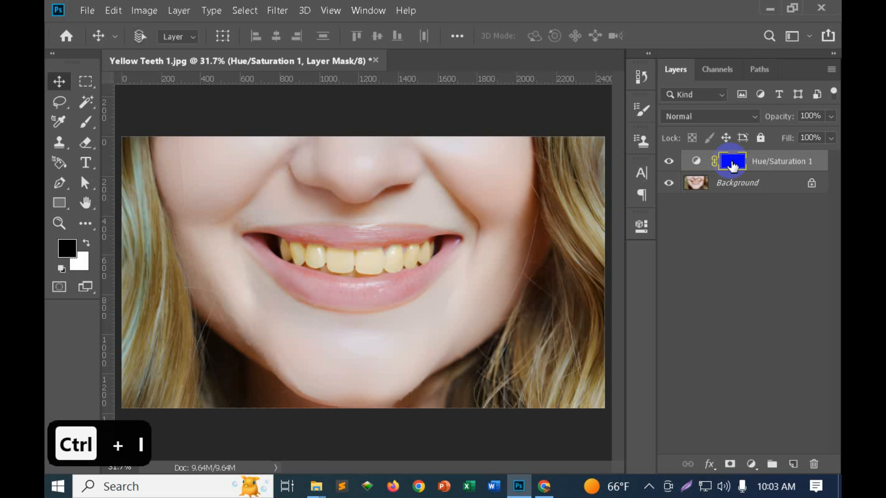
# Paint the teeth white on the Hue/Saturation mask with a soft brush of size 125.
pyautogui.press('b')
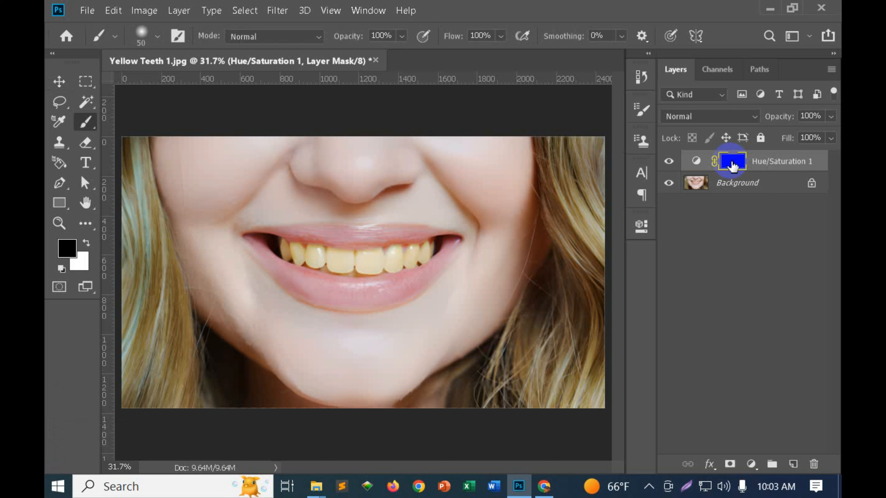
pyautogui.press('x')
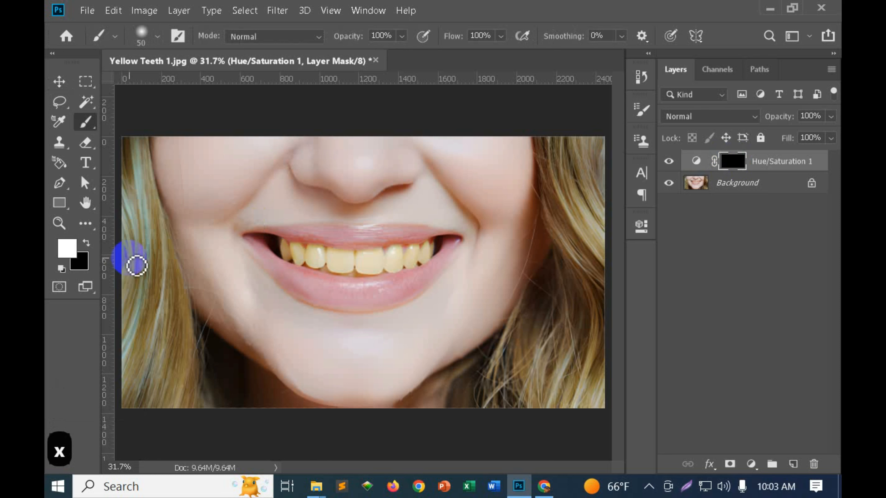
pyautogui.press(']')
pyautogui.press(']')
pyautogui.press(']')
pyautogui.press(']')
pyautogui.press(']')
pyautogui.press(']')
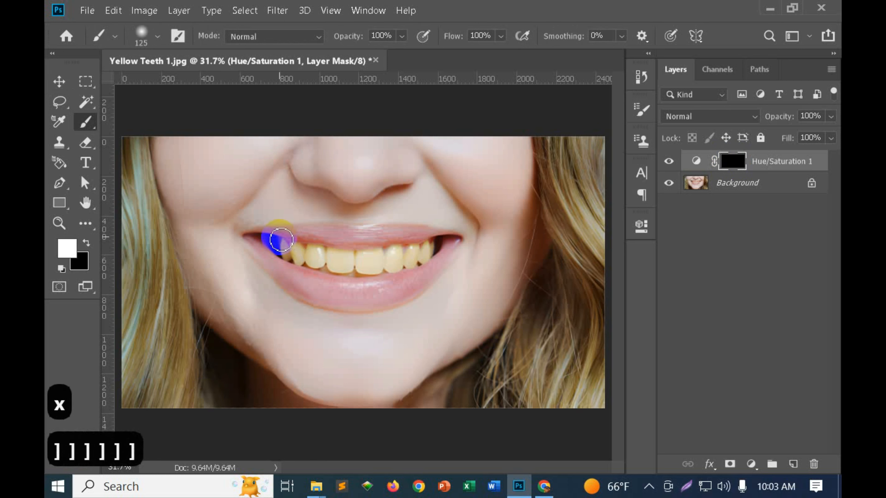
pyautogui.moveTo(281, 239)
pyautogui.mouseDown()
pyautogui.moveTo(263, 241)
pyautogui.moveTo(421, 248)
pyautogui.moveTo(336, 263)
pyautogui.moveTo(419, 255)
pyautogui.moveTo(261, 254)
pyautogui.moveTo(441, 246)
pyautogui.moveTo(263, 246)
pyautogui.moveTo(260, 230)
pyautogui.mouseUp()
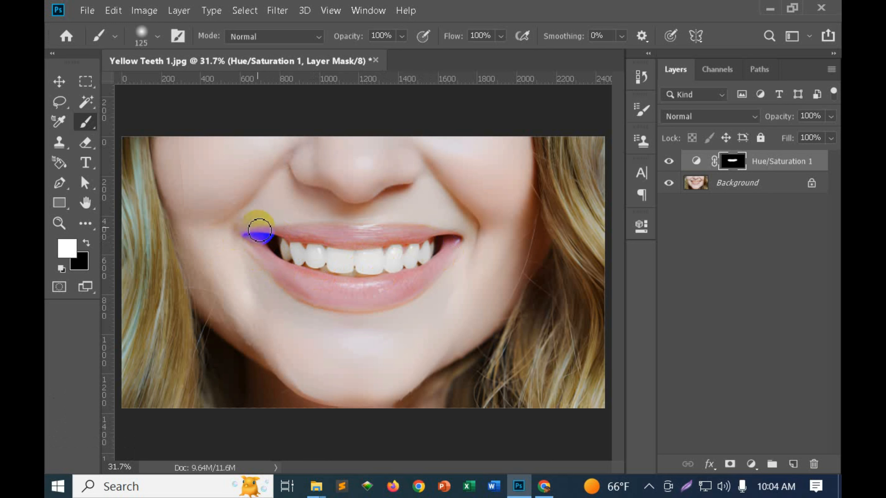
pyautogui.moveTo(260, 230)
pyautogui.mouseDown()
pyautogui.moveTo(472, 278)
pyautogui.moveTo(457, 255)
pyautogui.moveTo(388, 267)
pyautogui.moveTo(188, 239)
pyautogui.mouseUp()
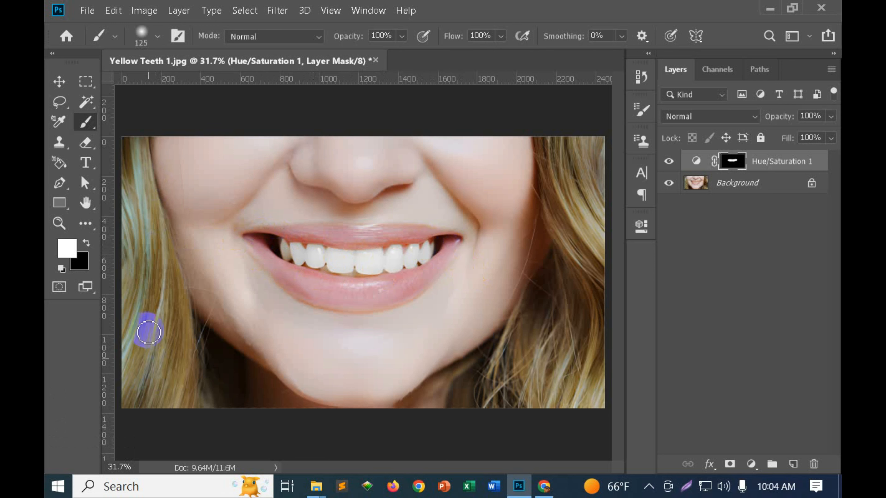